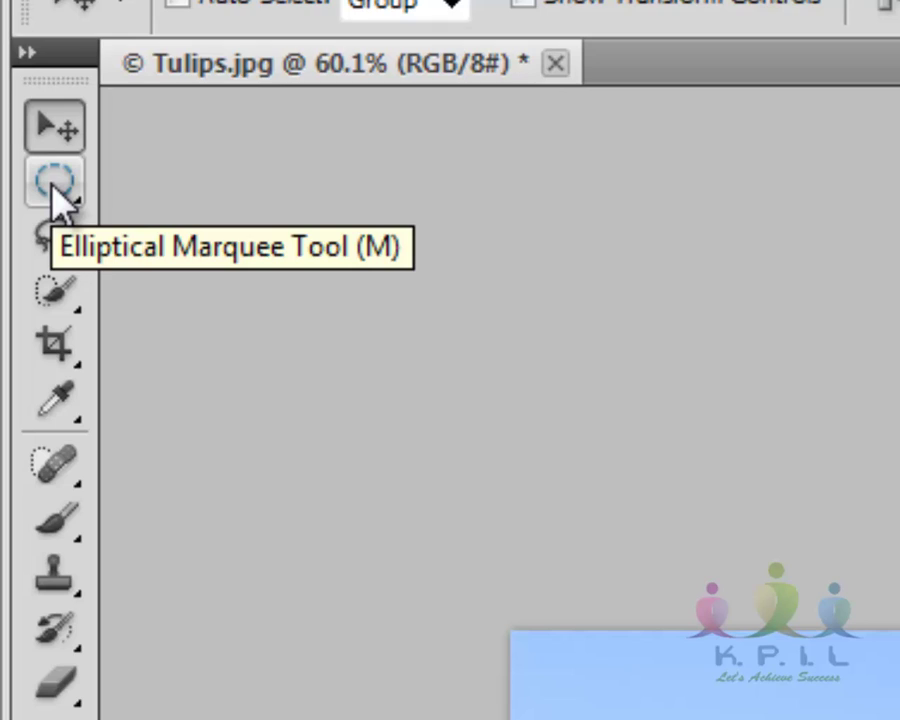
Draw a circular selection over the central tulips of the photo with the Elliptical Marquee Tool.
left_click(56, 185)
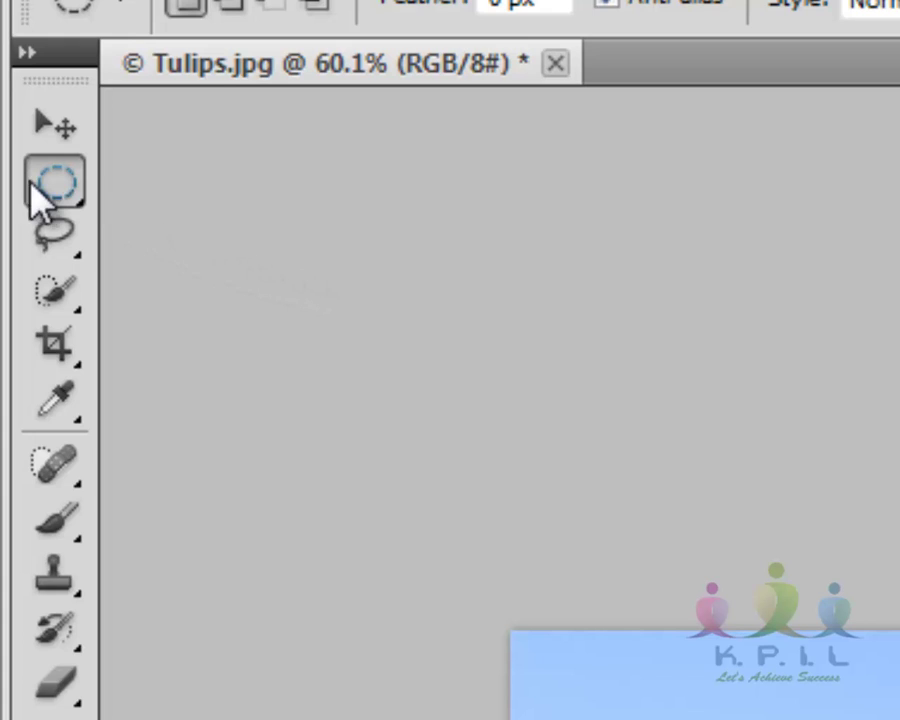
left_click(53, 193)
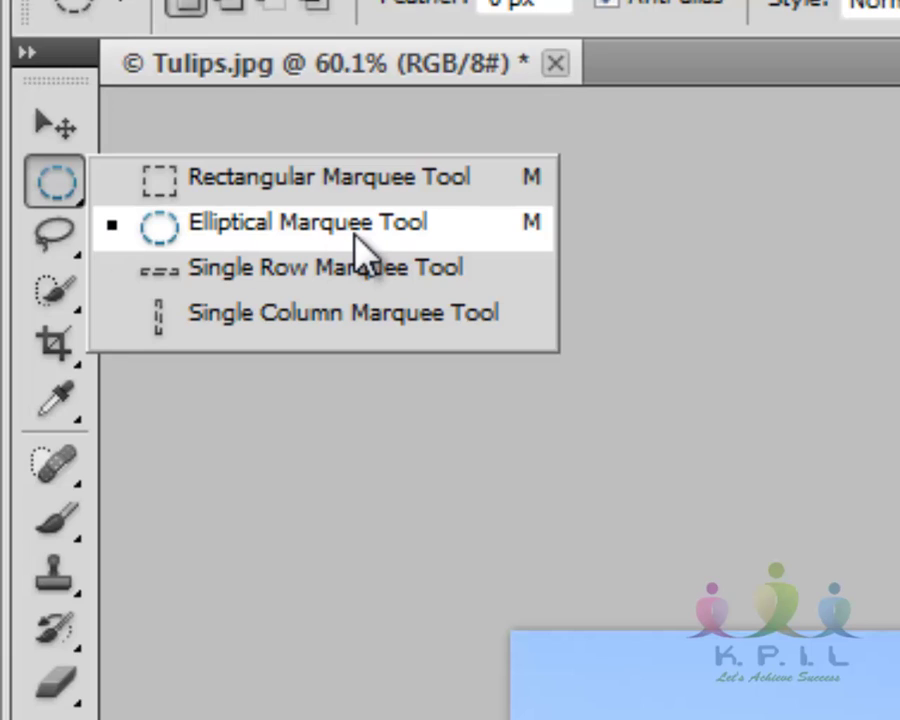
left_click(354, 234)
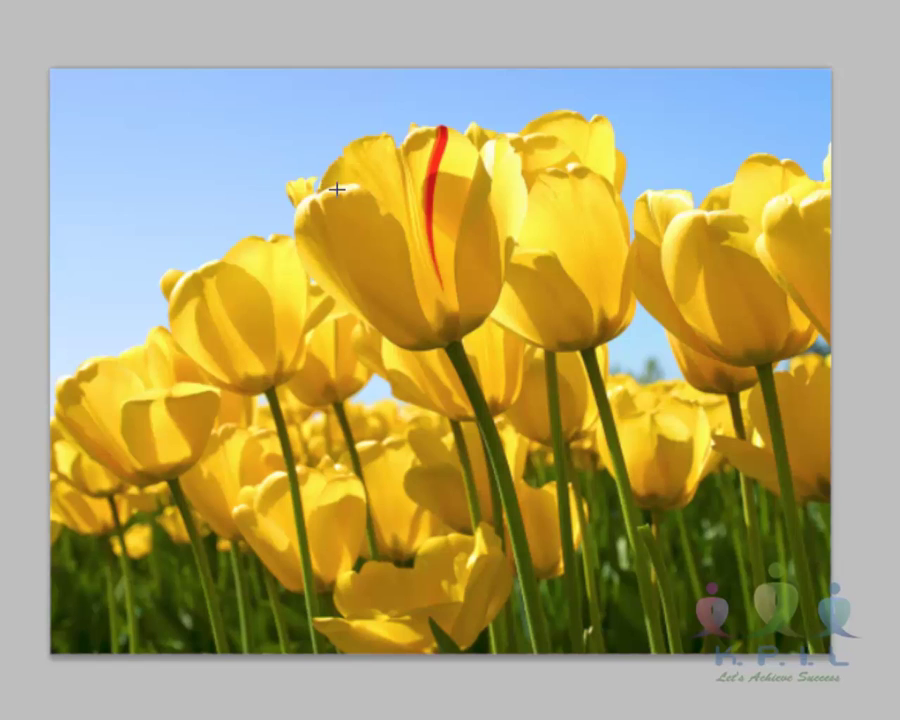
left_click_drag(480, 287, 601, 460)
left_click_drag(601, 460, 602, 462)
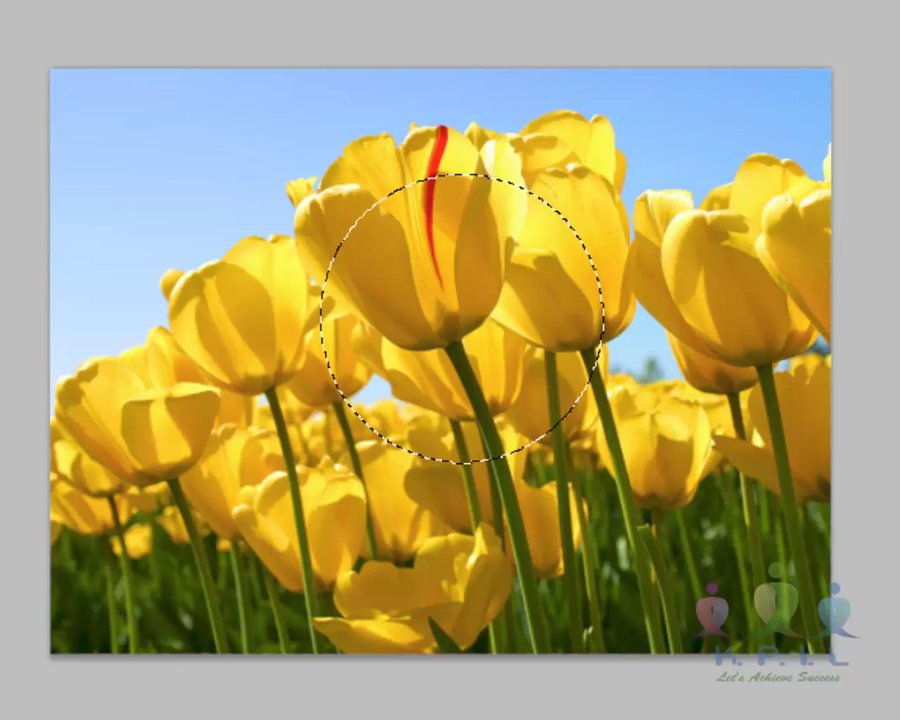
Move the selected circle of pixels onto the tulips at the photo's lower left, and undo the move.
left_click(462, 290)
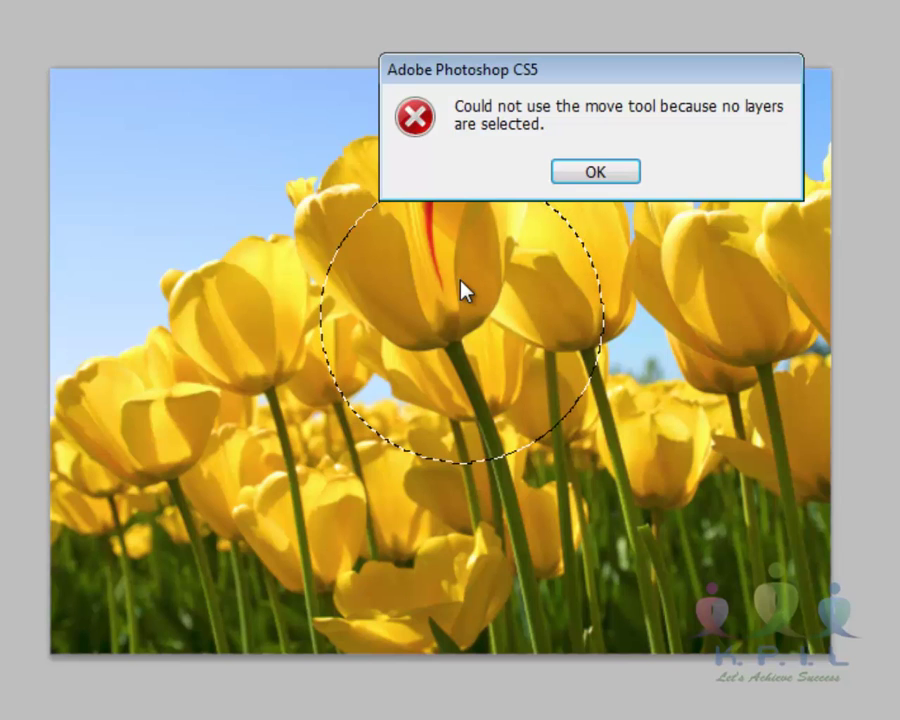
left_click(612, 170)
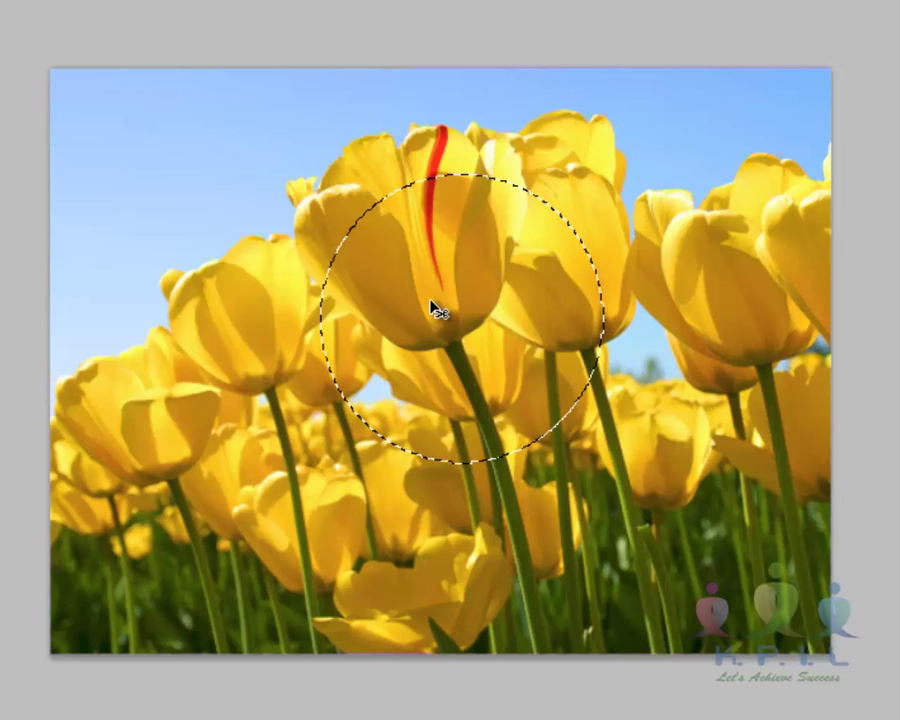
left_click_drag(434, 309, 175, 457)
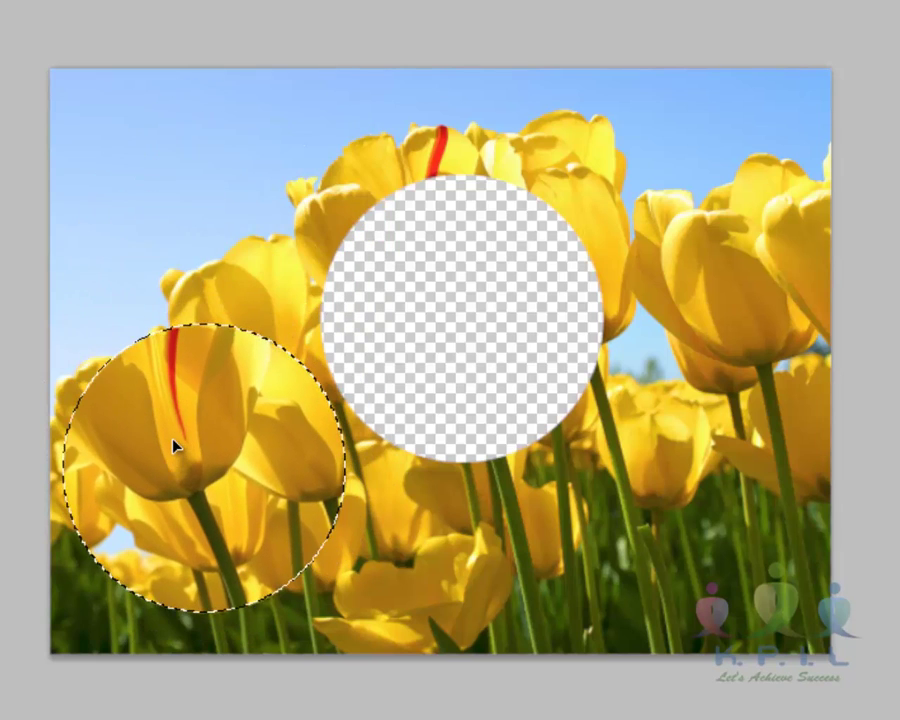
key("ctrl+z")
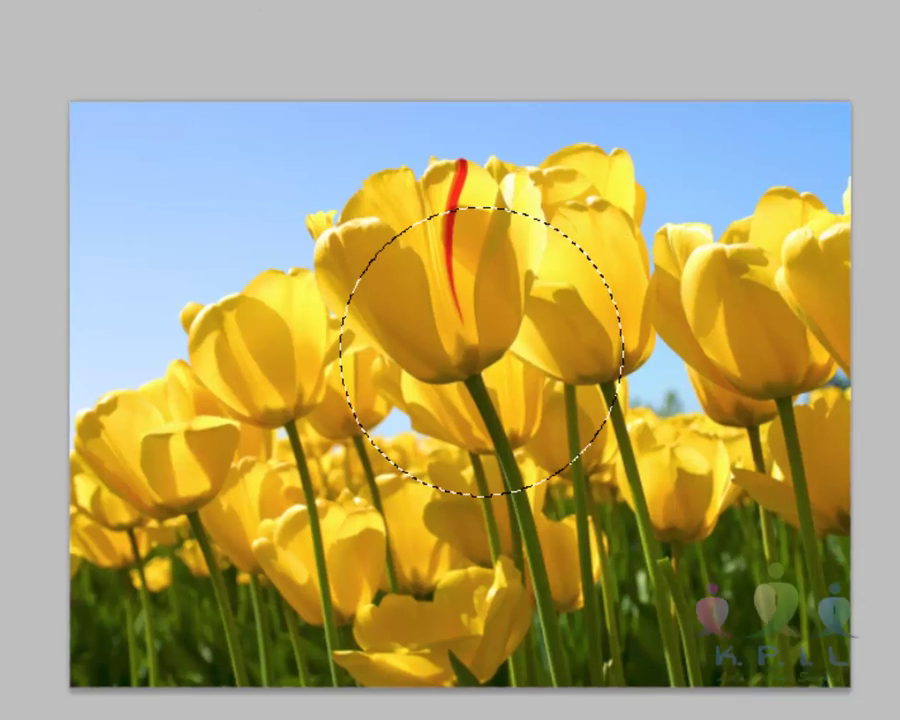
Cut the circular selection, and fill a new empty layer with dark blue and finally with a lighter blue.
left_click(98, 22)
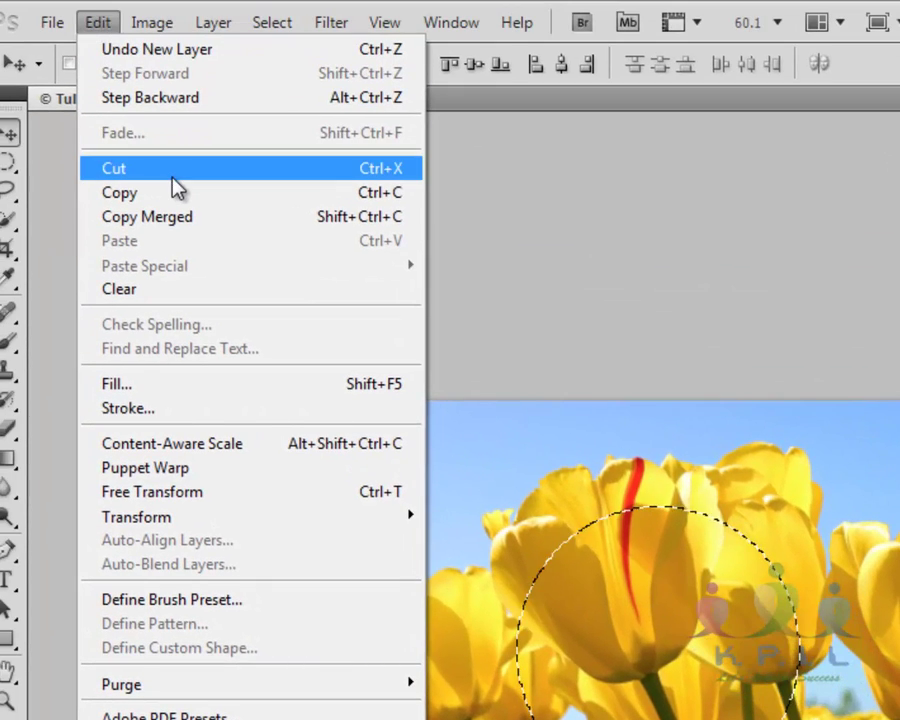
left_click(172, 172)
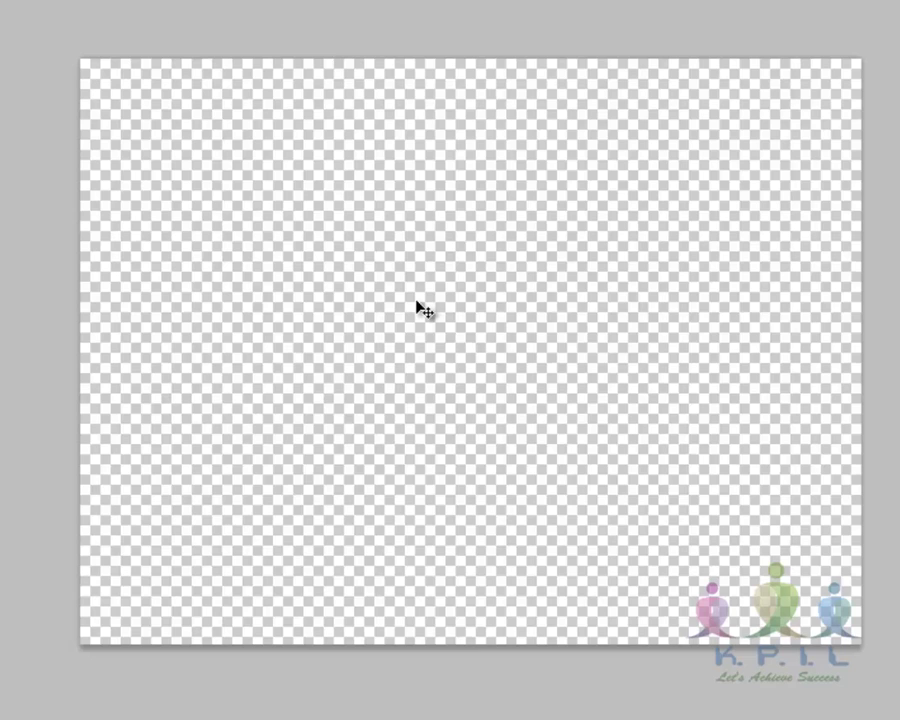
key("alt+BackSpace")
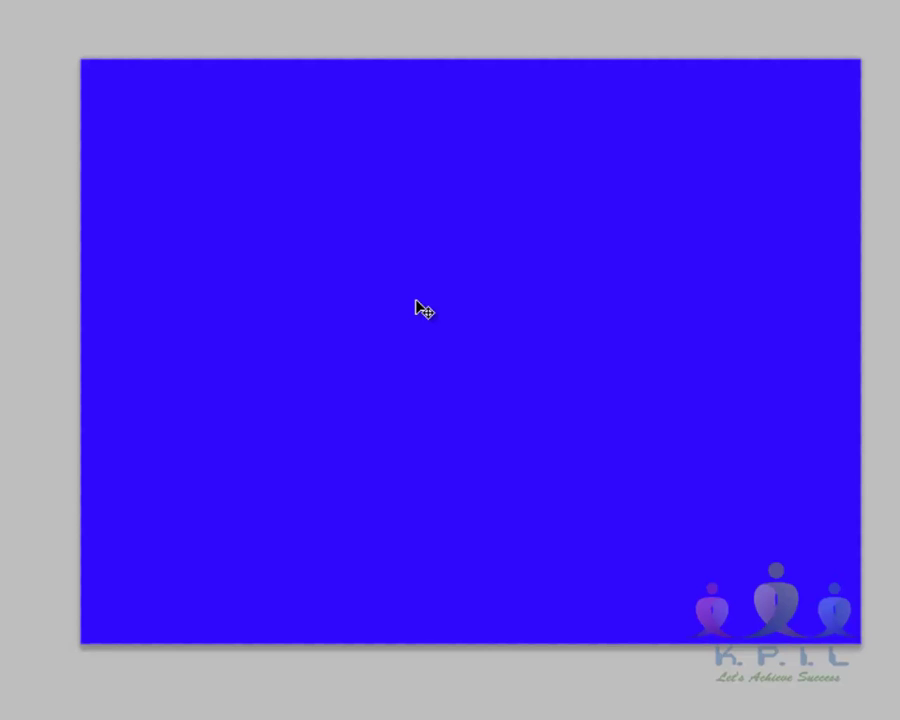
key("ctrl+BackSpace")
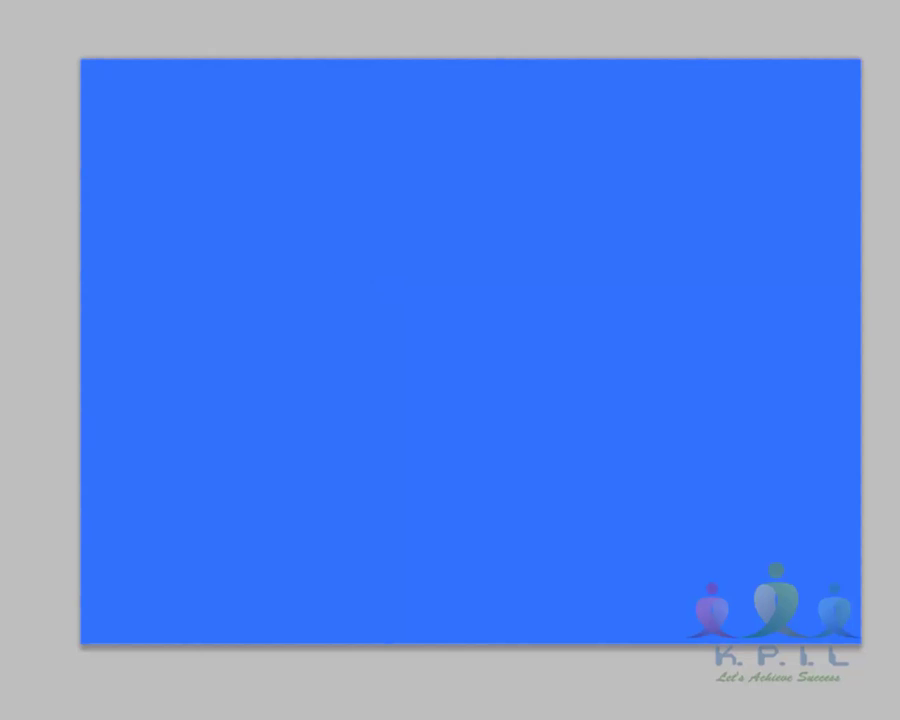
Paste the cut tulip circle over the blue layer.
right_click(597, 525)
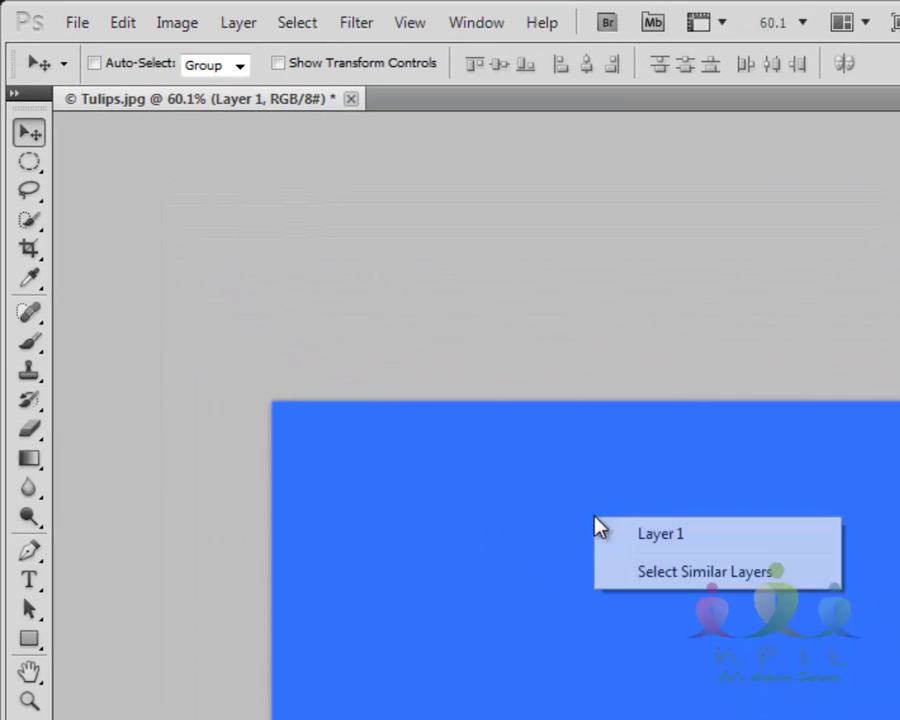
left_click(597, 525)
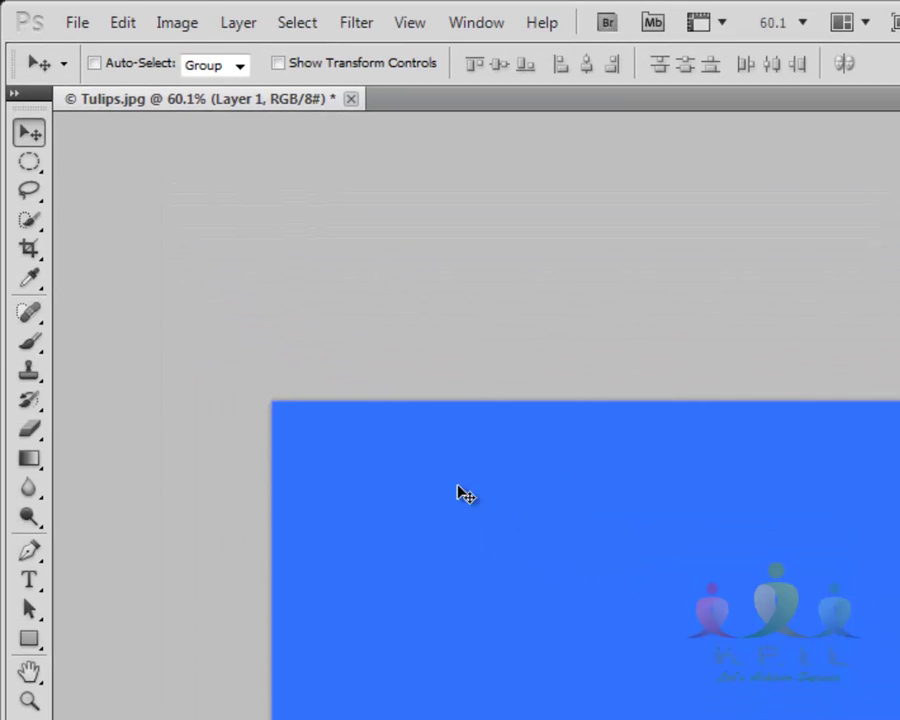
left_click(128, 22)
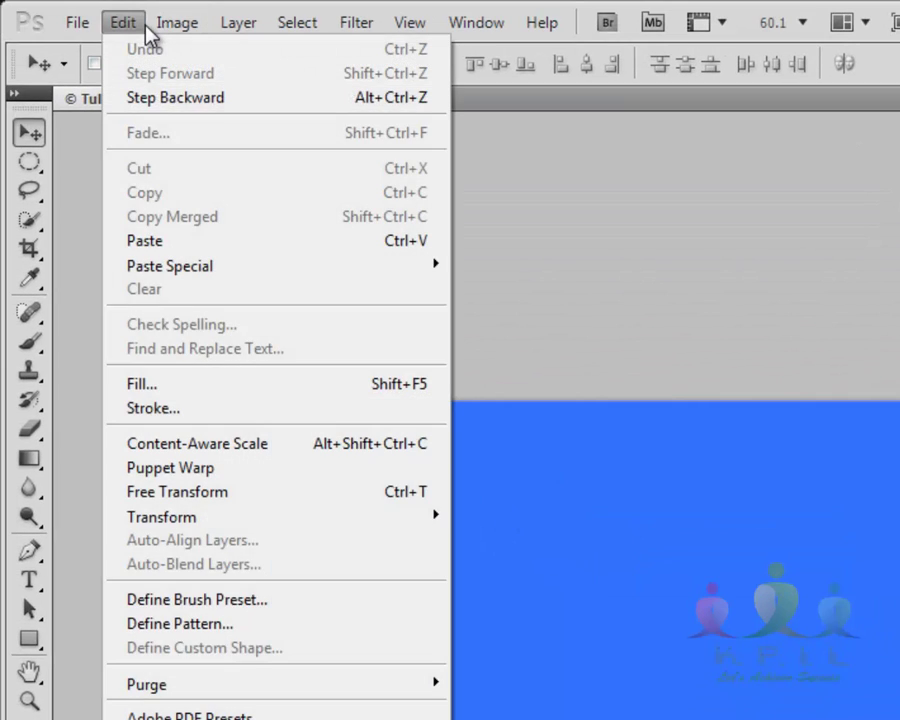
left_click(160, 241)
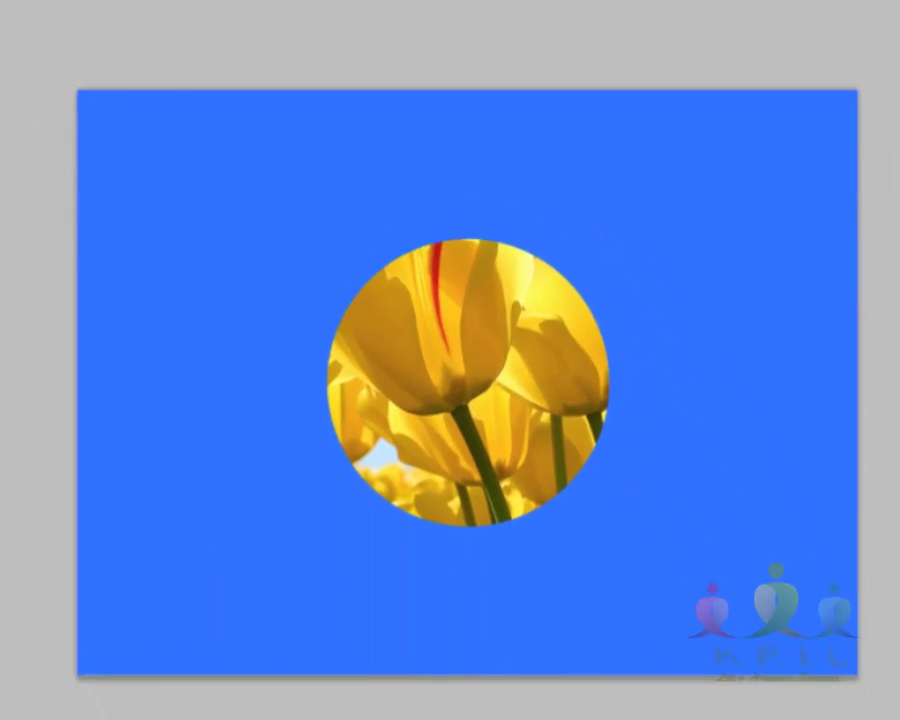
mouse_move(464, 376)
left_mouse_down()
mouse_move(432, 368)
mouse_move(486, 309)
mouse_move(494, 394)
mouse_move(505, 376)
mouse_move(466, 376)
left_mouse_up()
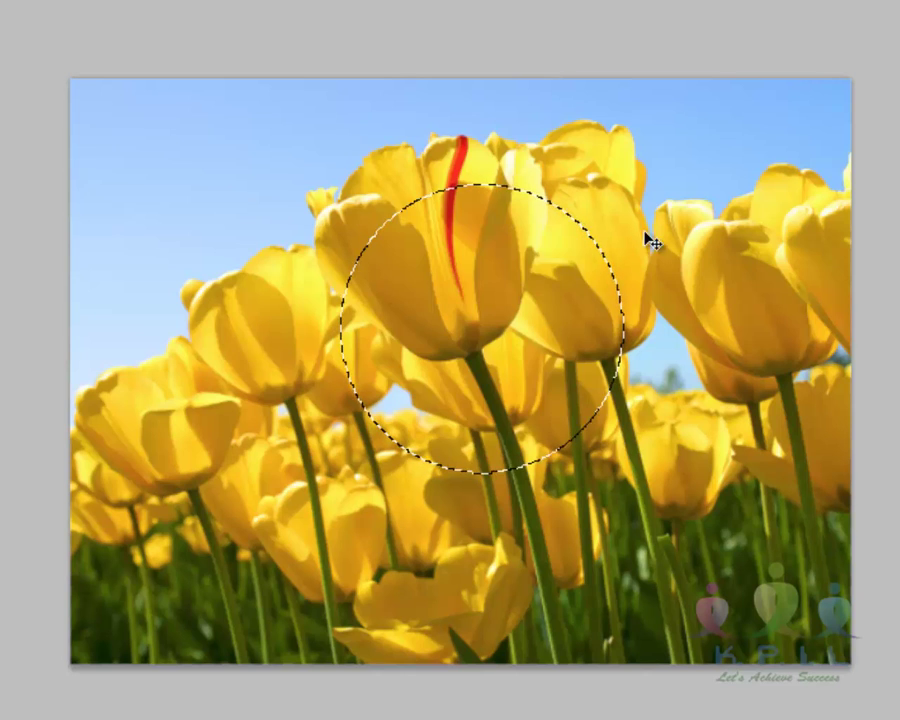
Copy the circular tulip selection and paste it as a new layer, shifting the pasted circle slightly.
left_click(452, 299)
left_click(616, 182)
left_click(146, 32)
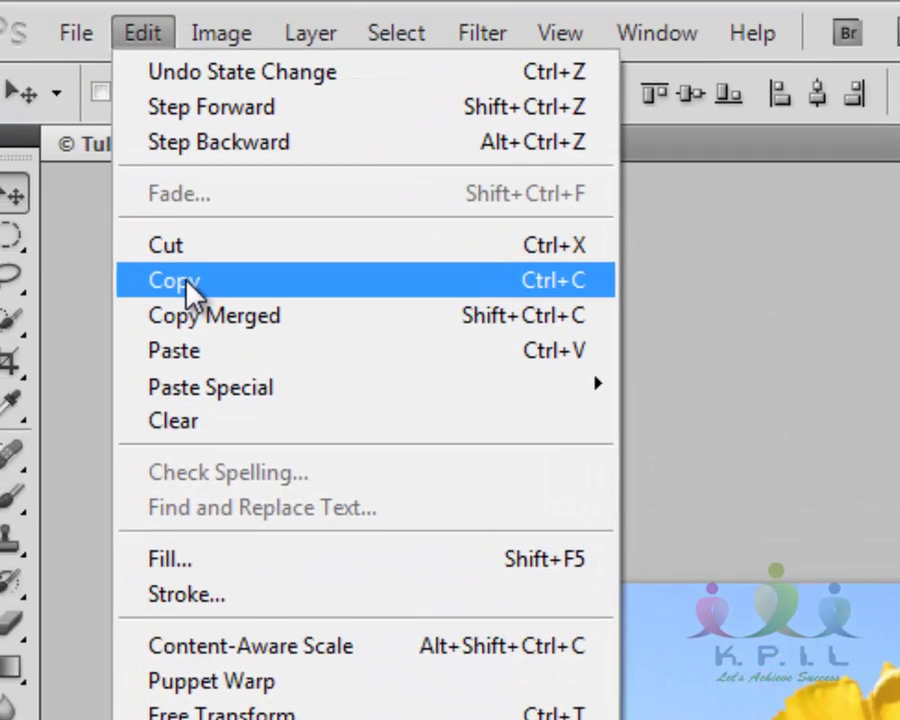
left_click(186, 278)
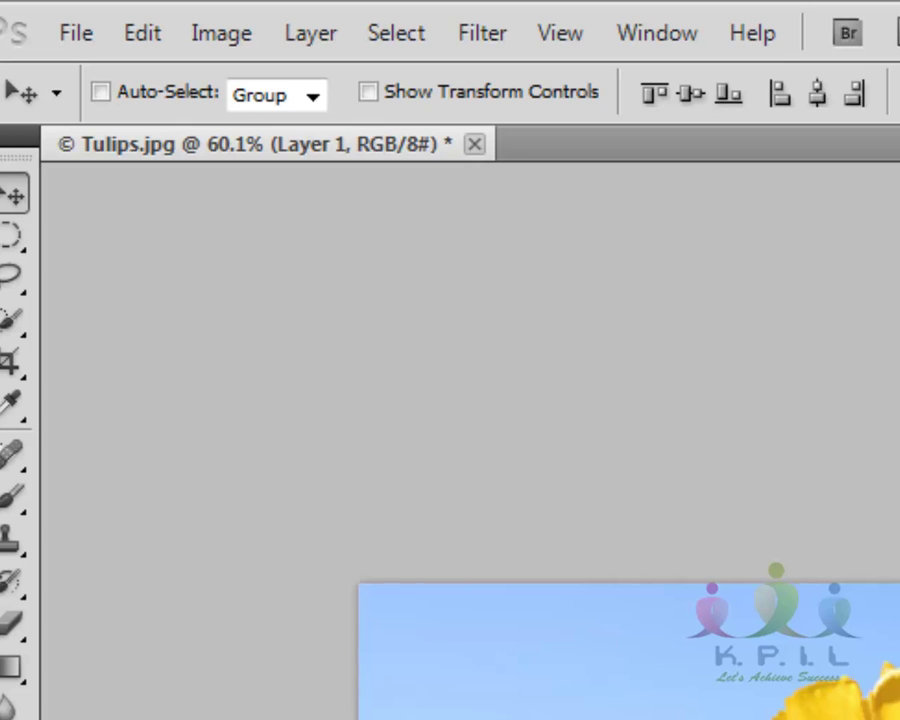
left_click(148, 36)
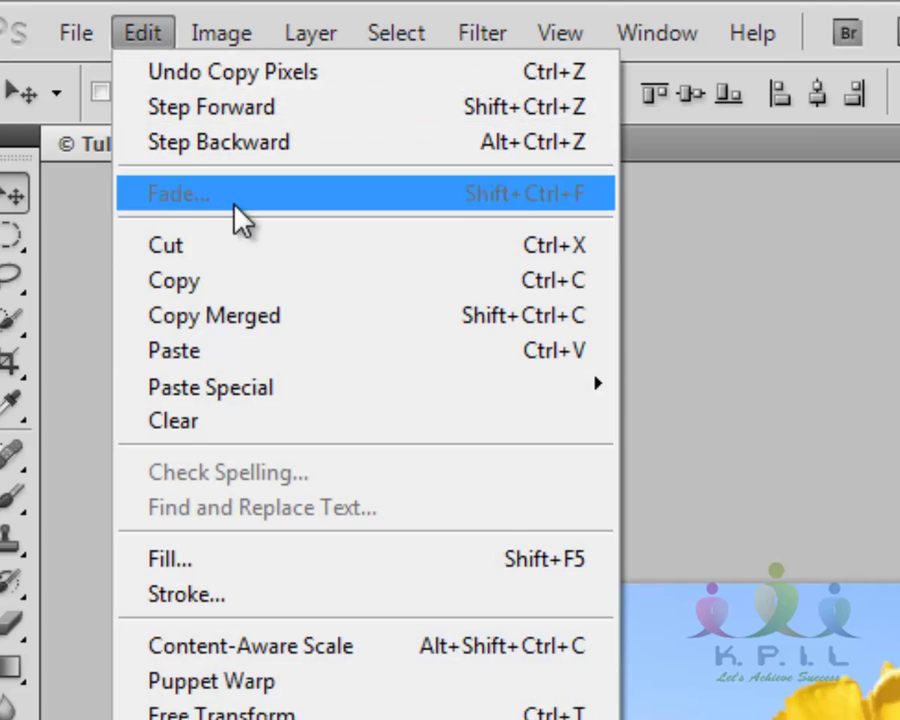
left_click(224, 350)
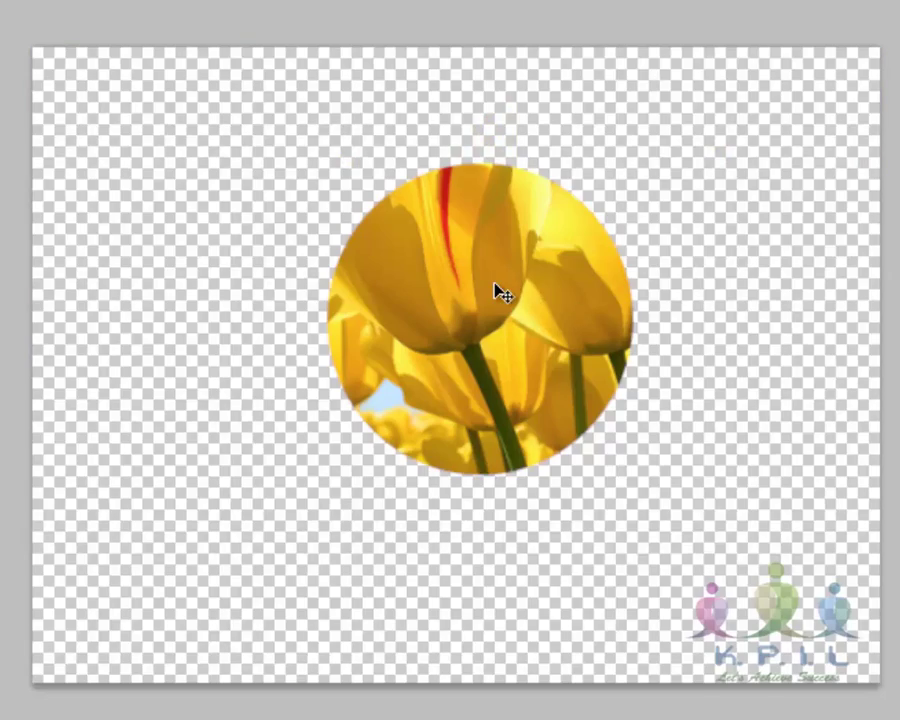
left_click_drag(498, 293, 388, 236)
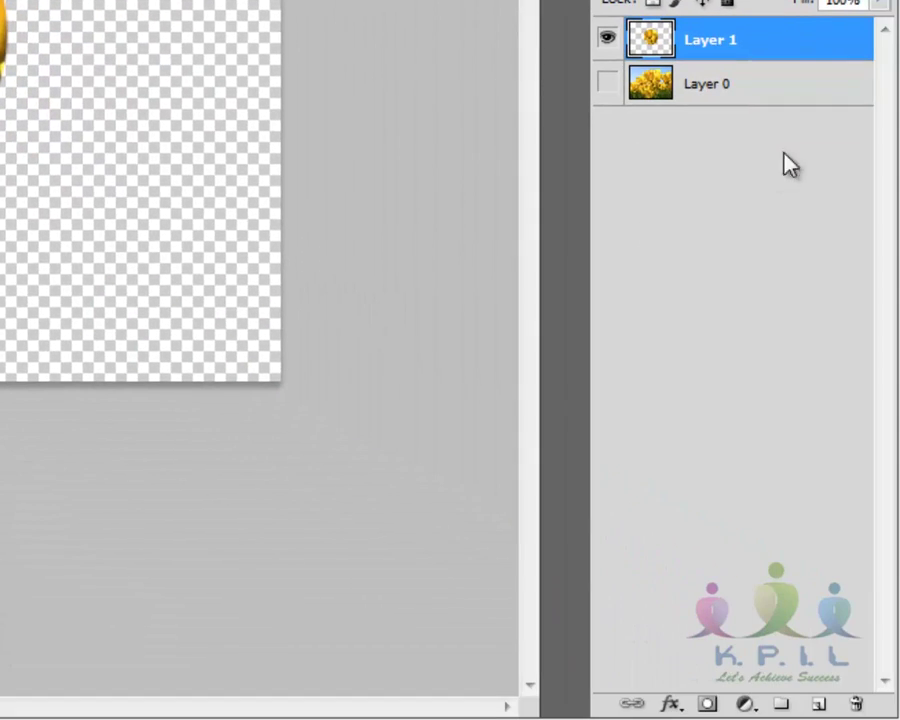
Delete Layer 1 with the pasted circle and bring back the full tulip photo.
left_click(855, 705)
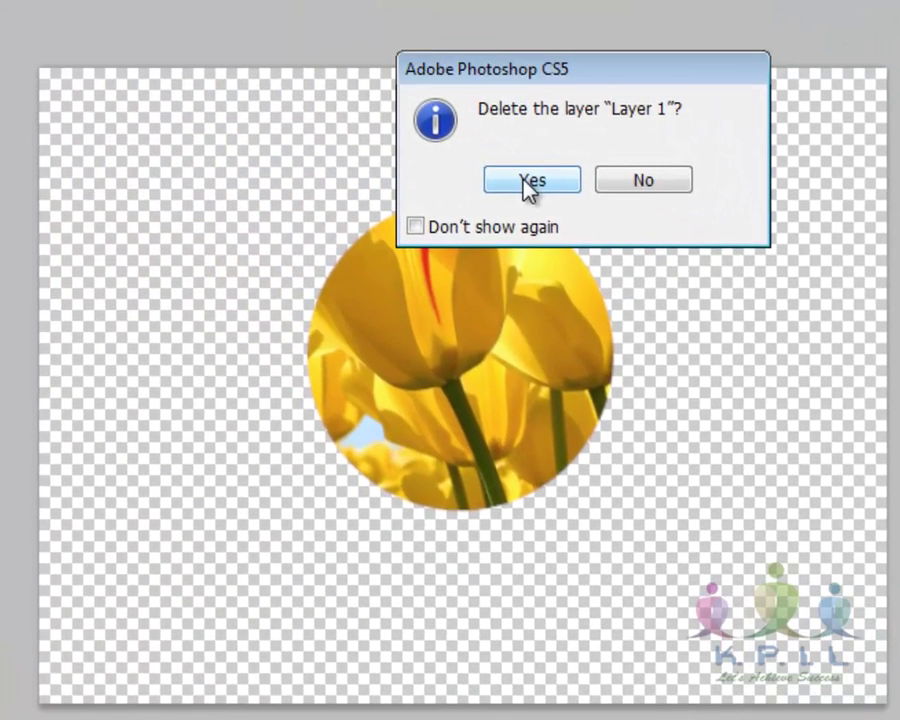
left_click(528, 180)
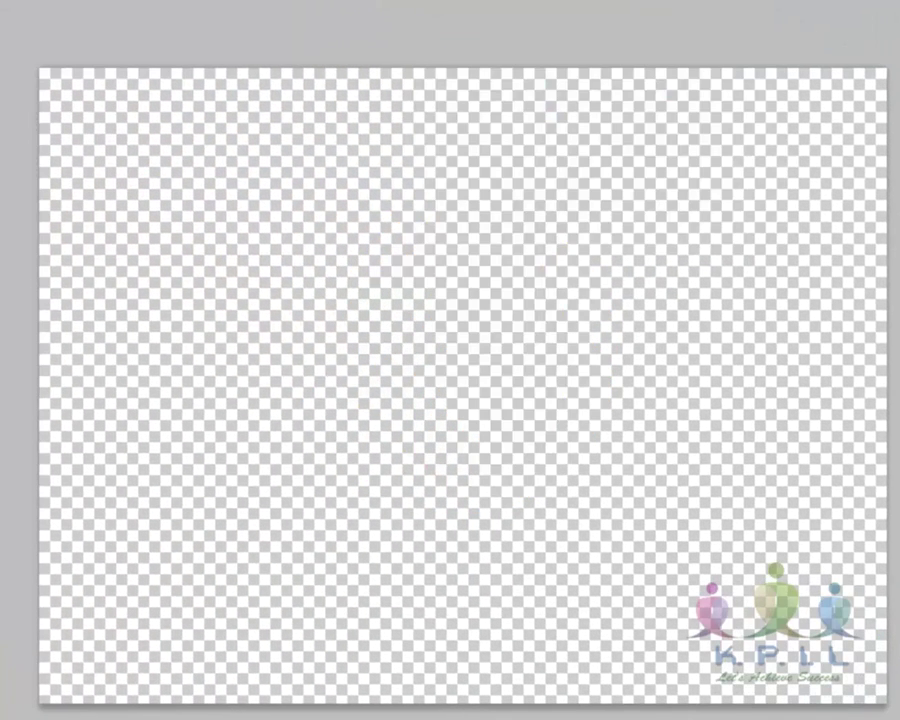
key("ctrl+z")
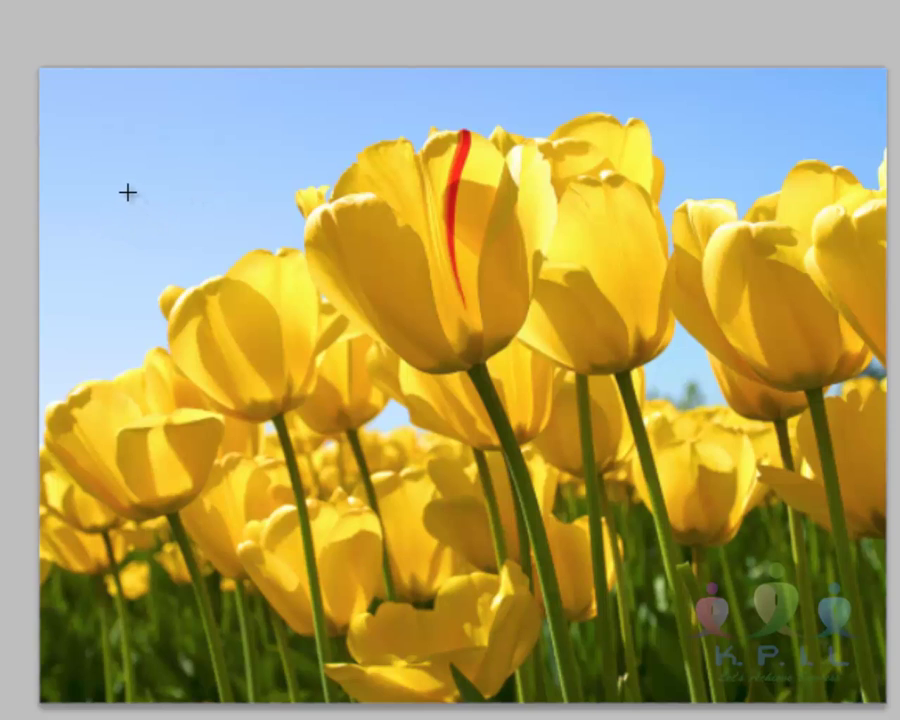
Draw a wide, flat elliptical selection across the upper tulips and deselect it.
left_click_drag(128, 192, 857, 407)
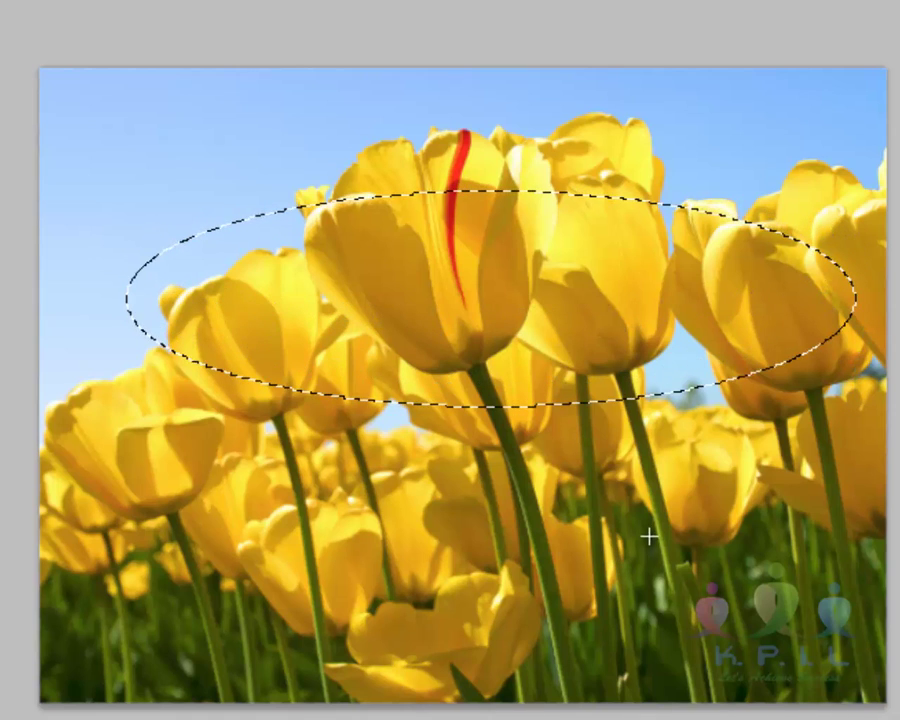
key("ctrl+d")
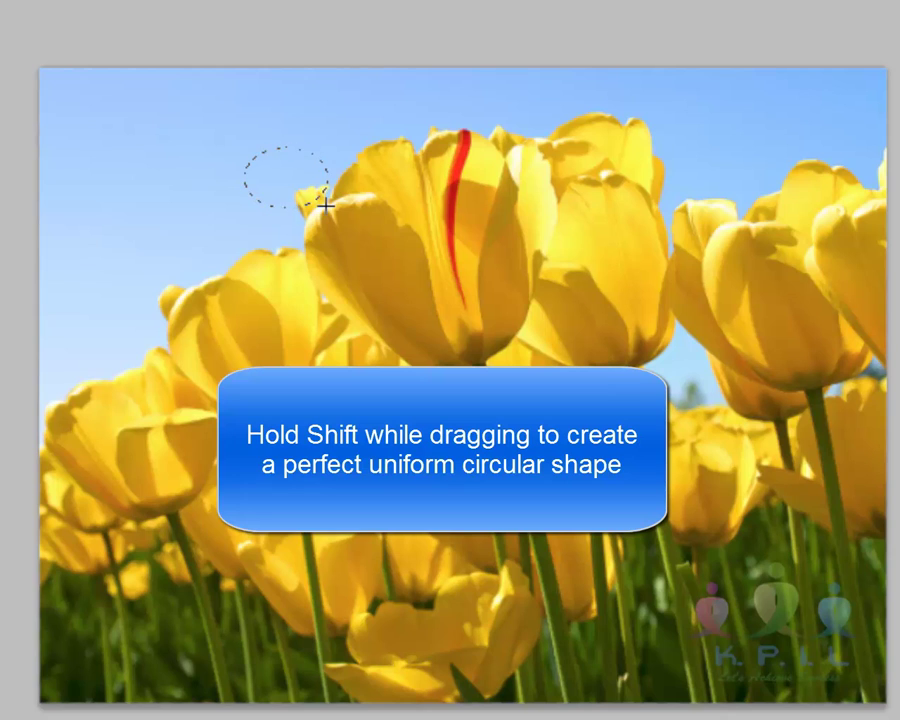
Draw a small selection constrained to a perfect circle in the sky beside the central tulip.
key("shift")
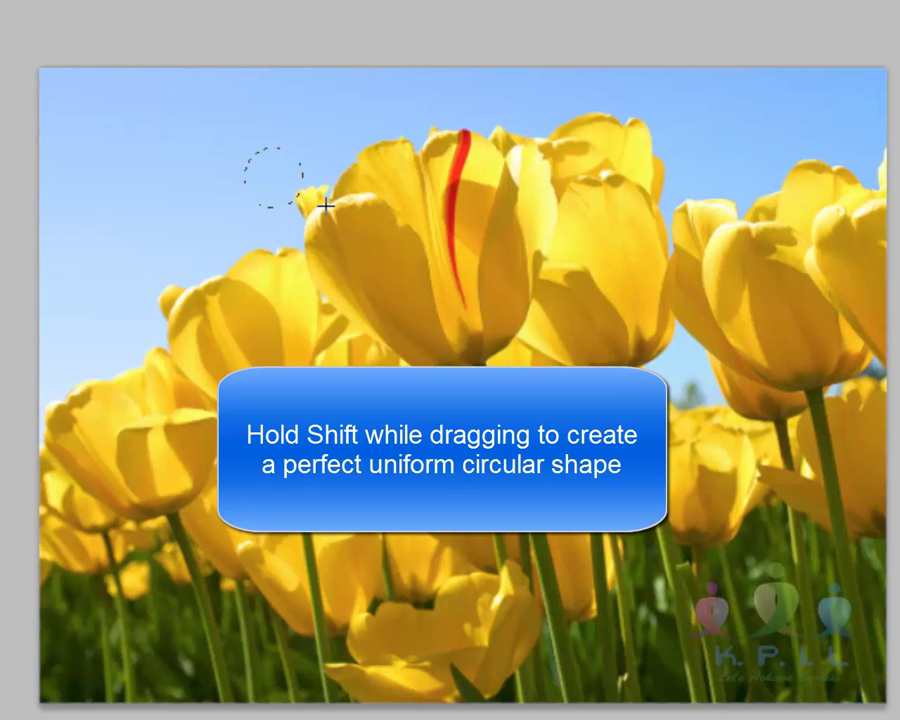